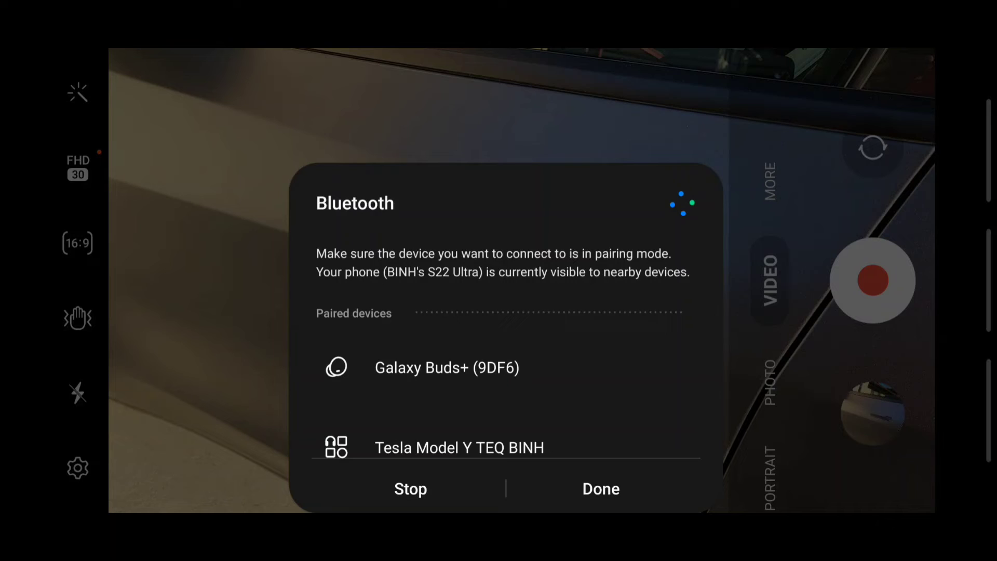
Close the Bluetooth device list with Done to return to the camera's Video viewfinder.
click(600, 489)
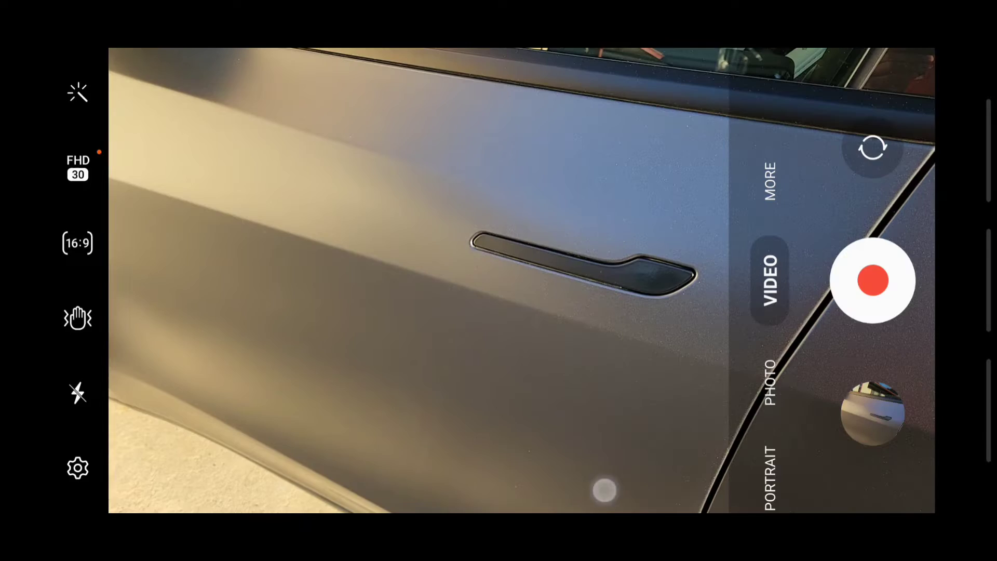